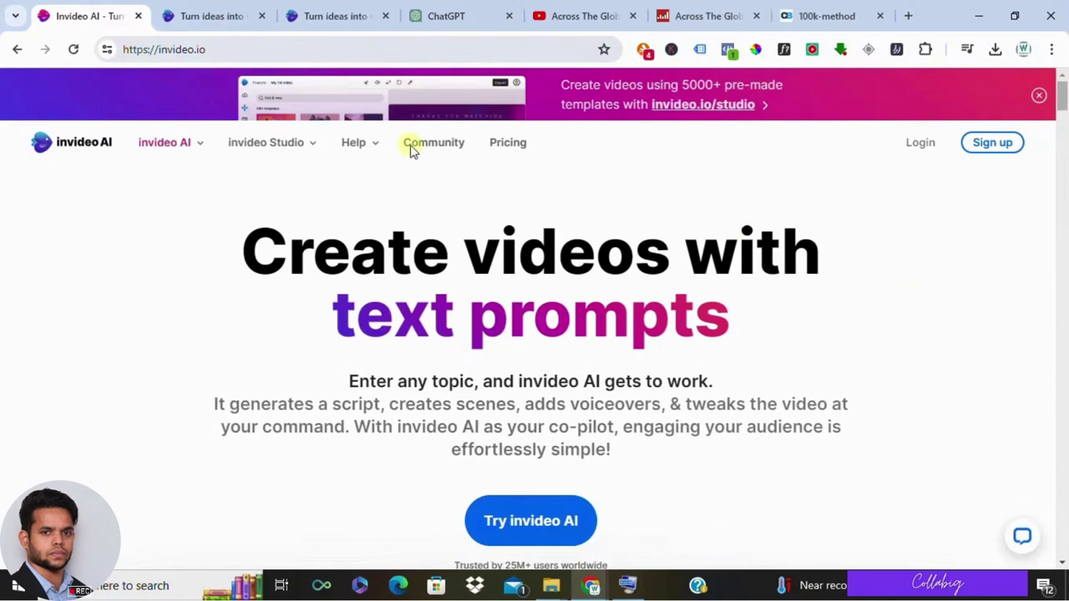
- Select the invideo site address in the browser and scroll down the page
{"action": "left_click", "coordinate": [234, 52]}
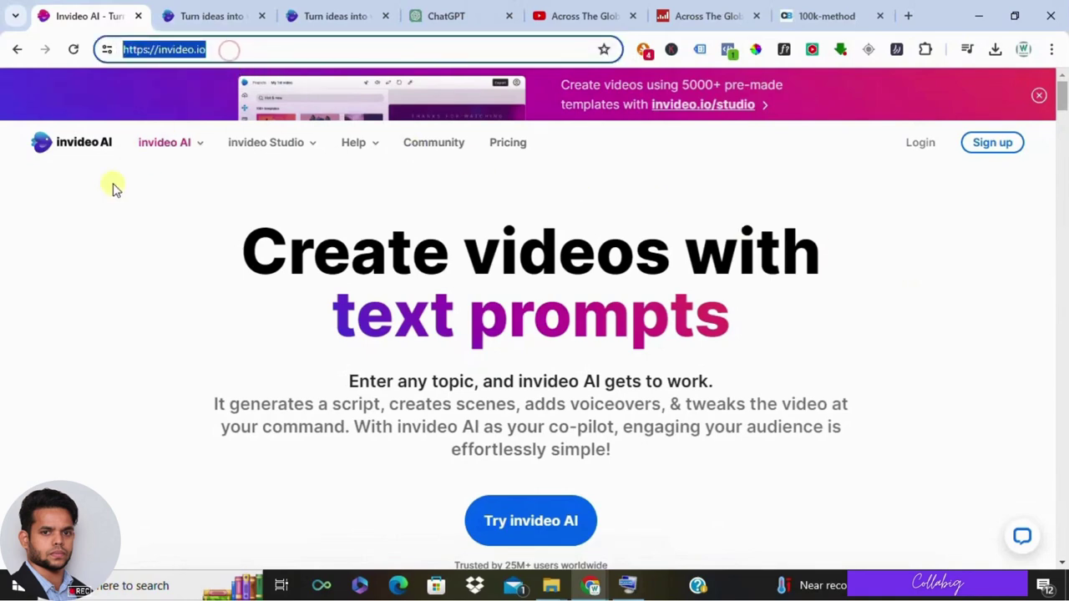
{"action": "left_click", "coordinate": [56, 225]}
{"action": "left_click", "coordinate": [55, 221]}
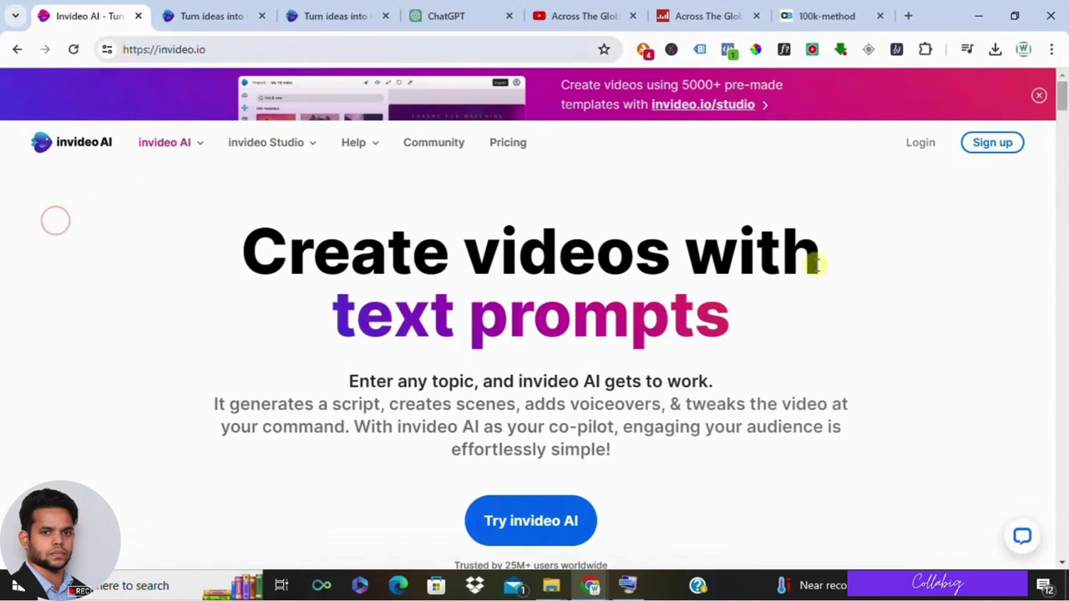
{"action": "scroll", "coordinate": [807, 267], "scroll_direction": "down", "scroll_amount": 5}
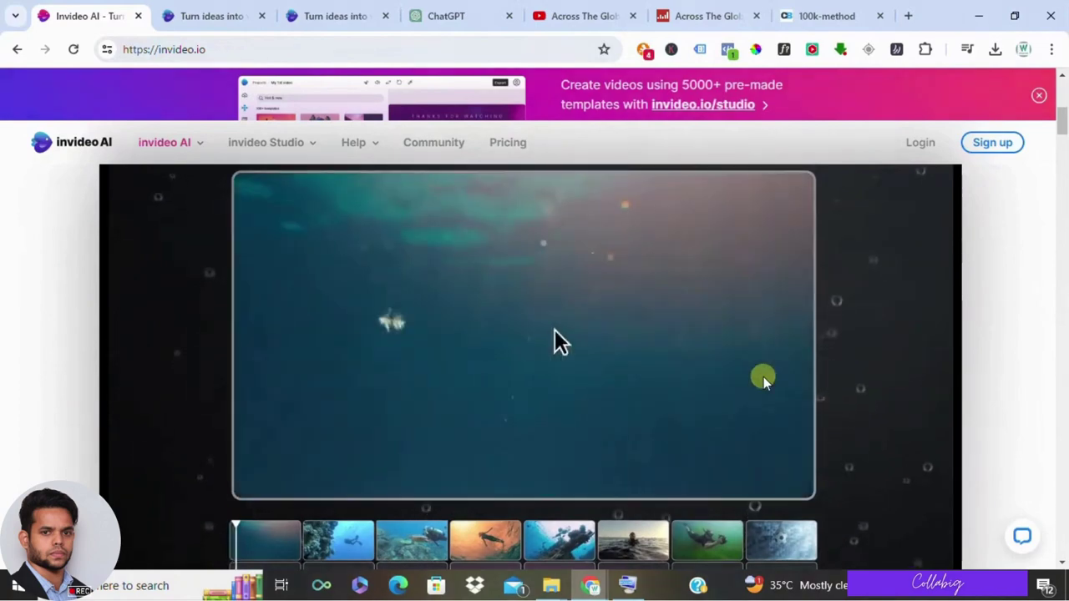
- Browse the Across The Globe channel's Videos grid, led by The 10 Happiest Countries To Live 2024
{"action": "left_click", "coordinate": [618, 16]}
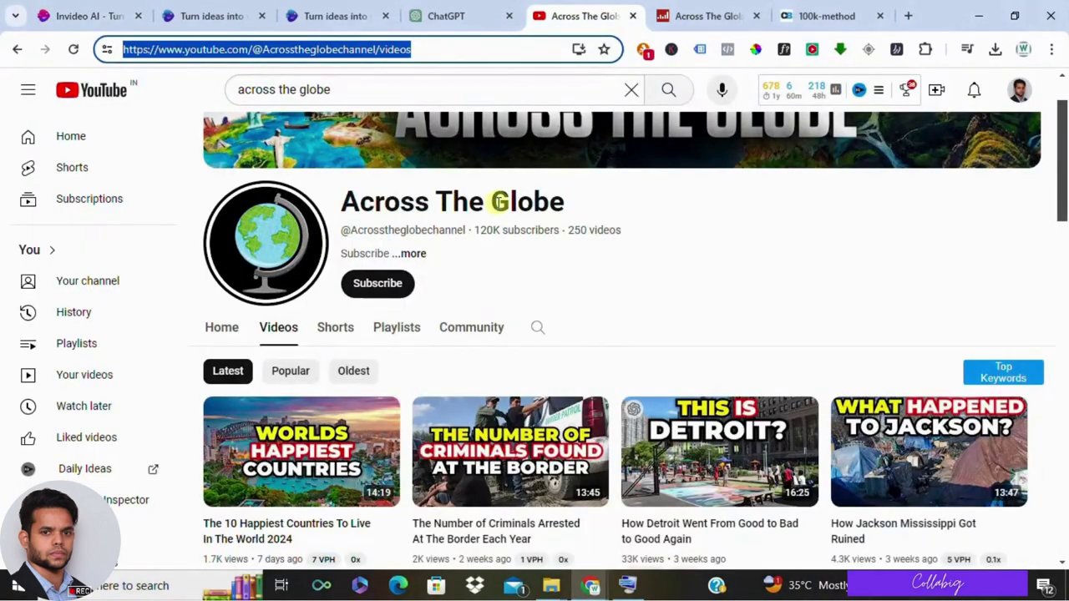
{"action": "scroll", "coordinate": [813, 284], "scroll_direction": "down", "scroll_amount": 5}
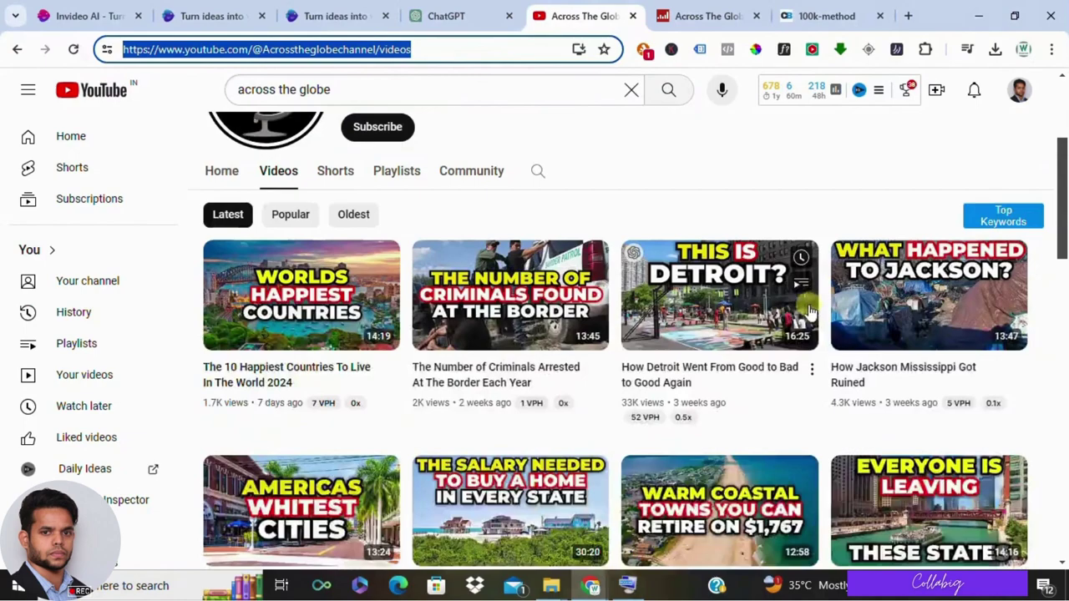
{"action": "scroll", "coordinate": [796, 347], "scroll_direction": "down", "scroll_amount": 1}
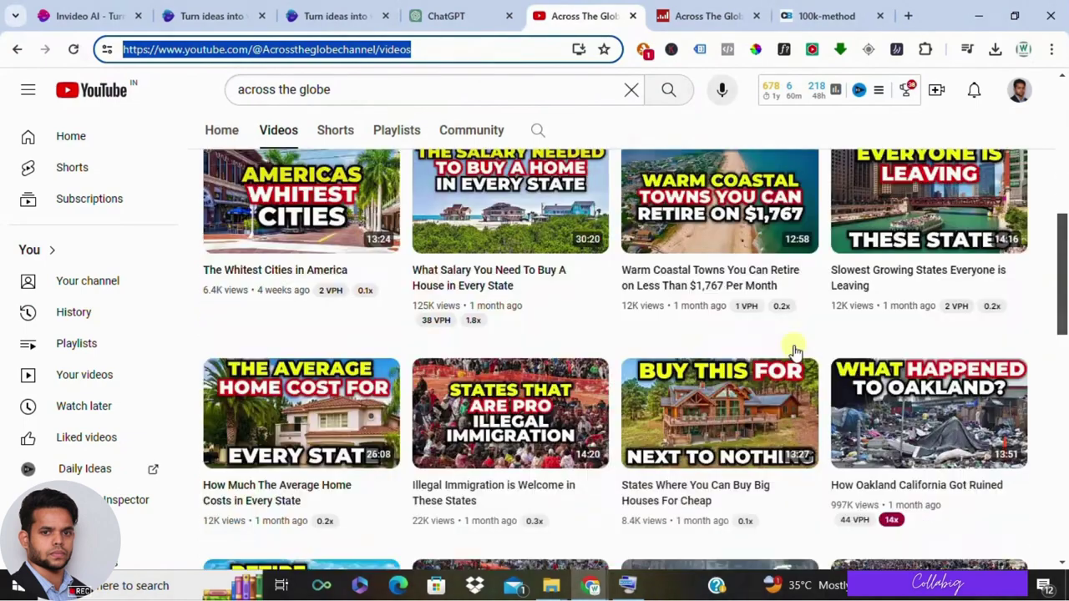
{"action": "scroll", "coordinate": [794, 351], "scroll_direction": "up", "scroll_amount": 5}
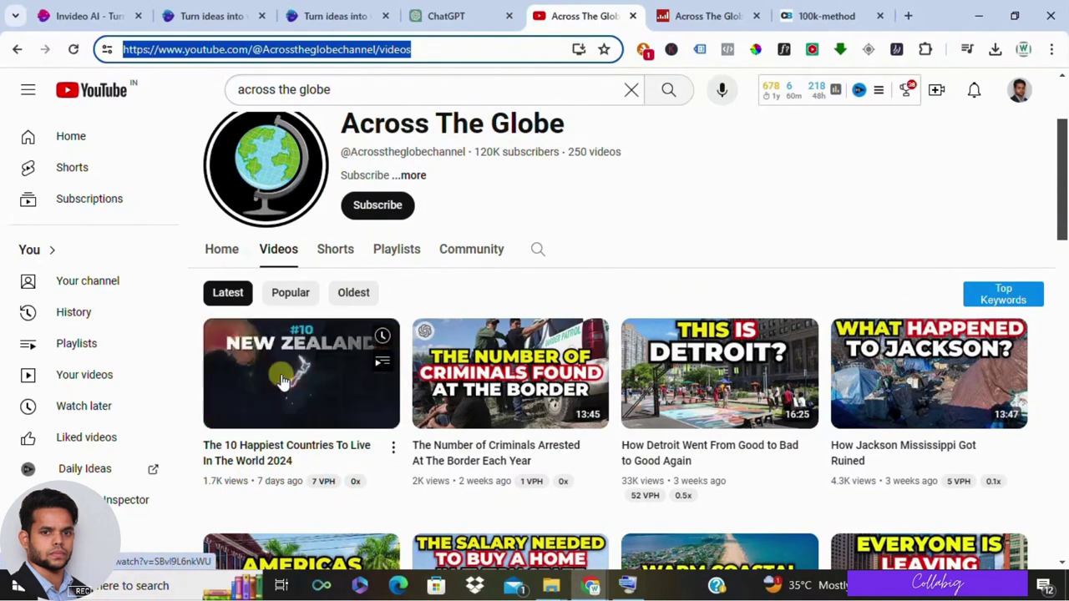
- Review the channel's Social Blade stats, highlighting the $4.4K–$70.1K estimated yearly earnings, then view the Collabig page
{"action": "left_click", "coordinate": [731, 9]}
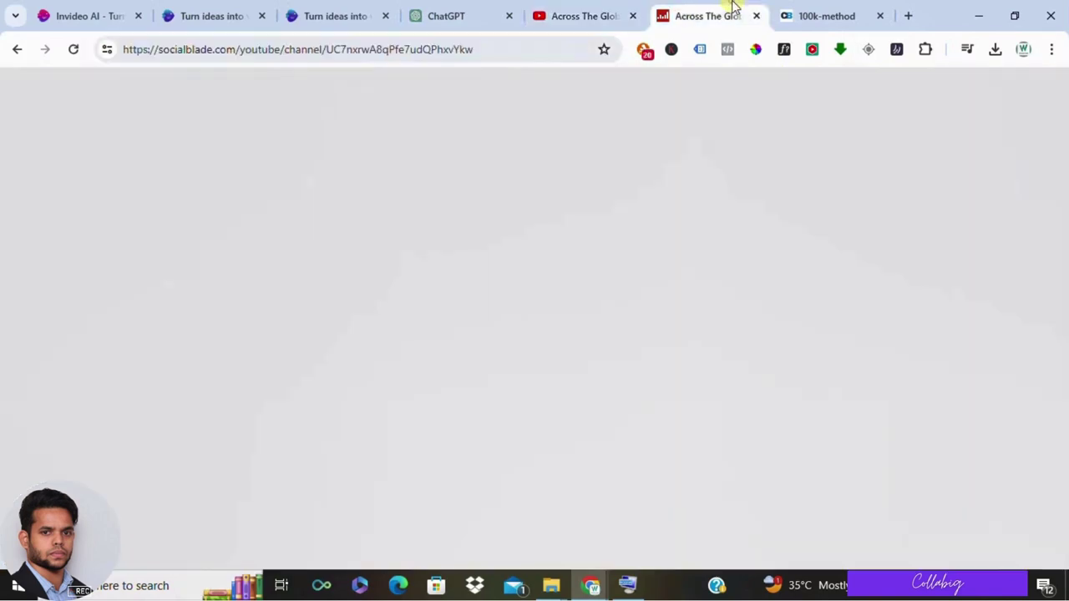
{"action": "scroll", "coordinate": [518, 242], "scroll_direction": "down", "scroll_amount": 6}
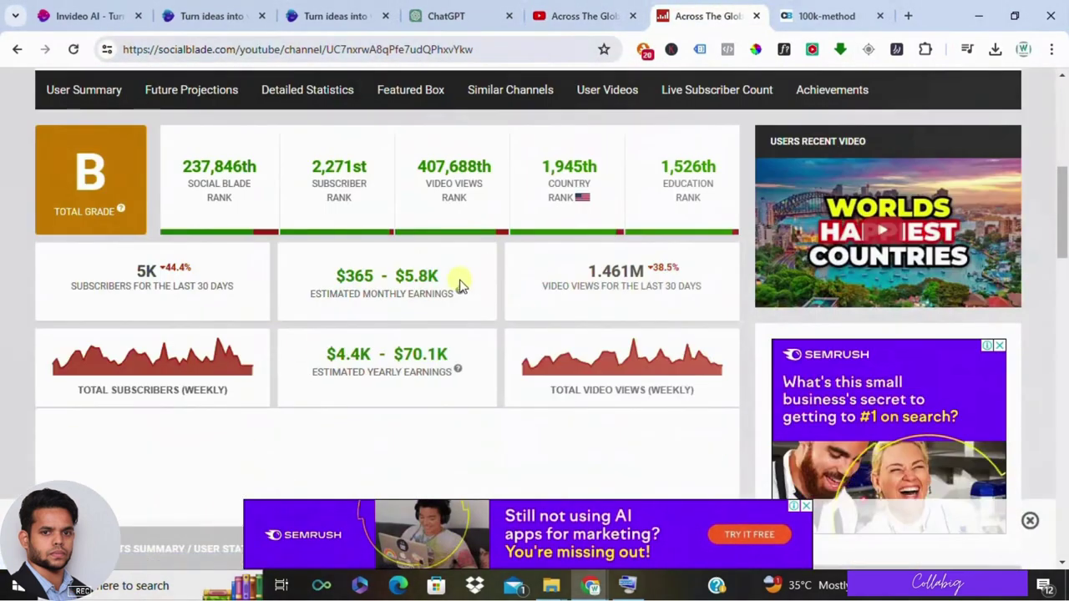
{"action": "left_click_drag", "start_coordinate": [300, 359], "coordinate": [448, 353]}
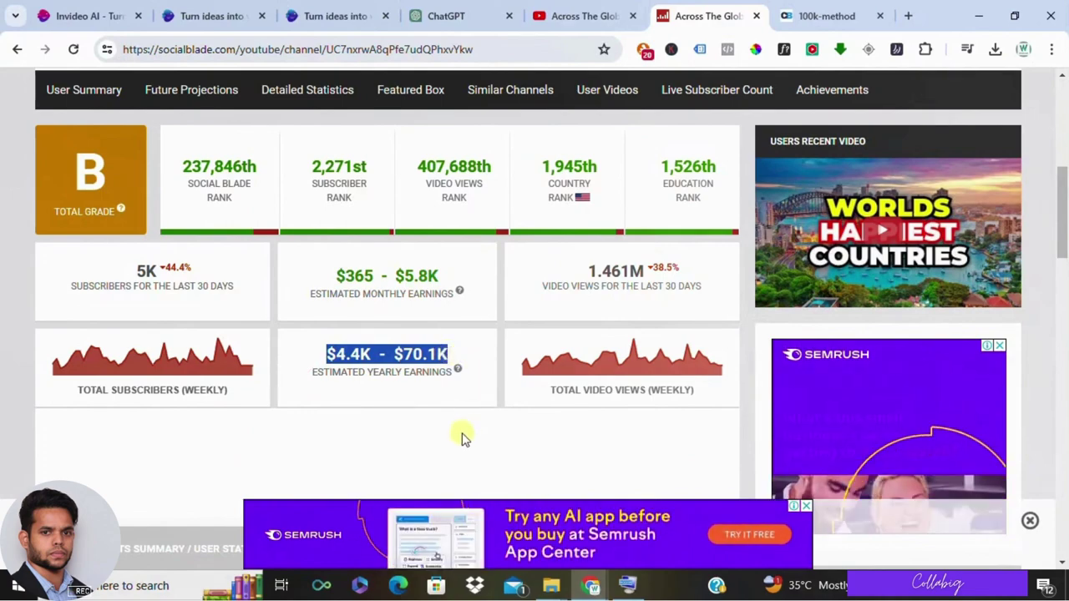
{"action": "scroll", "coordinate": [464, 418], "scroll_direction": "up", "scroll_amount": 1}
{"action": "left_click", "coordinate": [873, 10]}
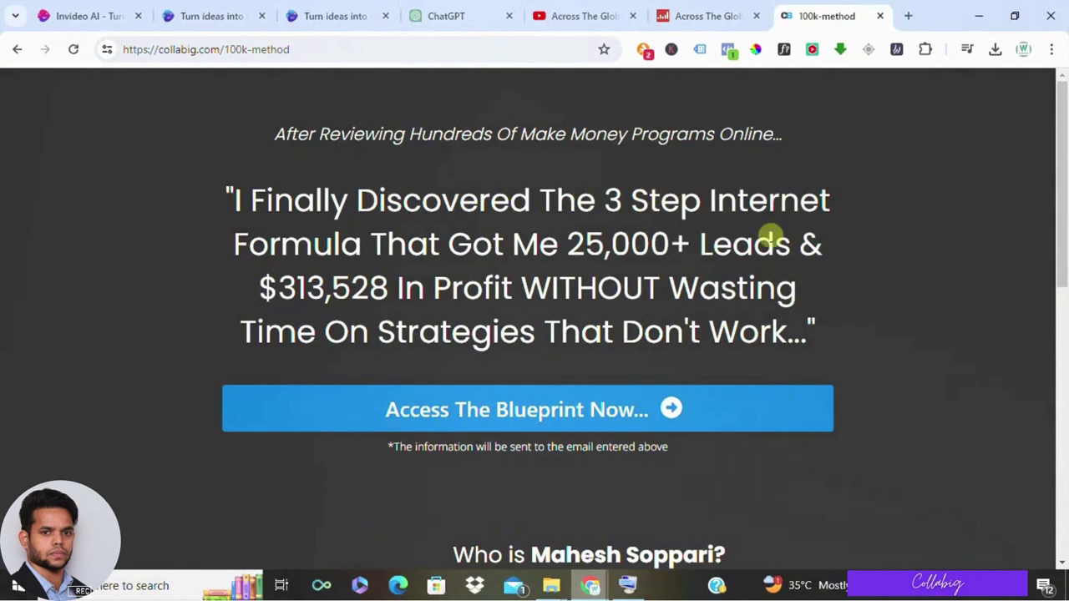
{"action": "left_click_drag", "start_coordinate": [242, 291], "coordinate": [389, 287]}
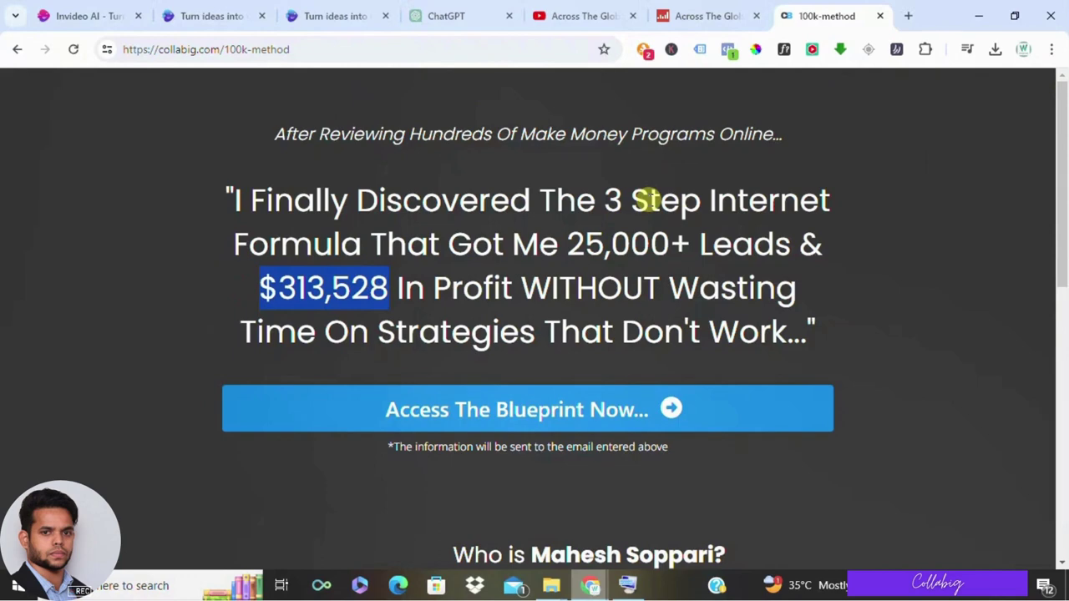
{"action": "left_click", "coordinate": [114, 228]}
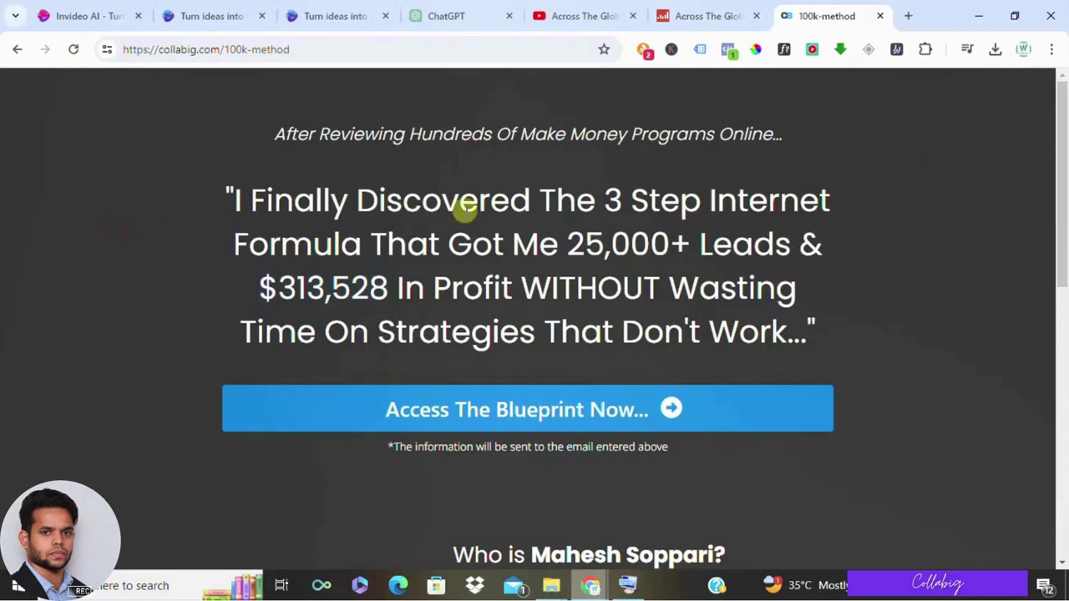
{"action": "scroll", "coordinate": [465, 219], "scroll_direction": "down", "scroll_amount": 6}
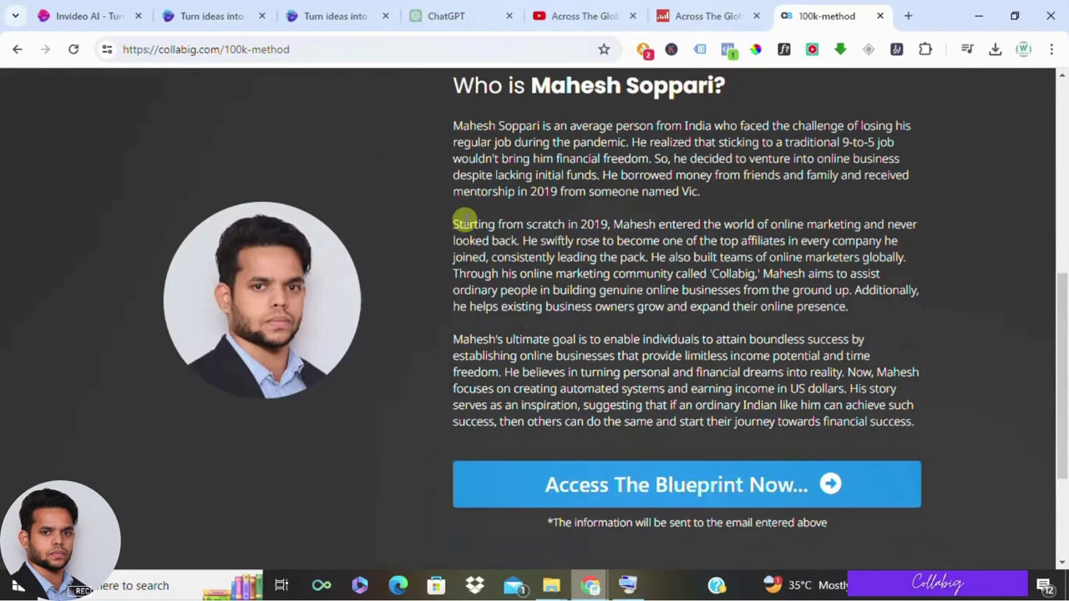
{"action": "scroll", "coordinate": [465, 220], "scroll_direction": "up", "scroll_amount": 1}
{"action": "scroll", "coordinate": [465, 220], "scroll_direction": "down", "scroll_amount": 1}
{"action": "scroll", "coordinate": [465, 219], "scroll_direction": "up", "scroll_amount": 6}
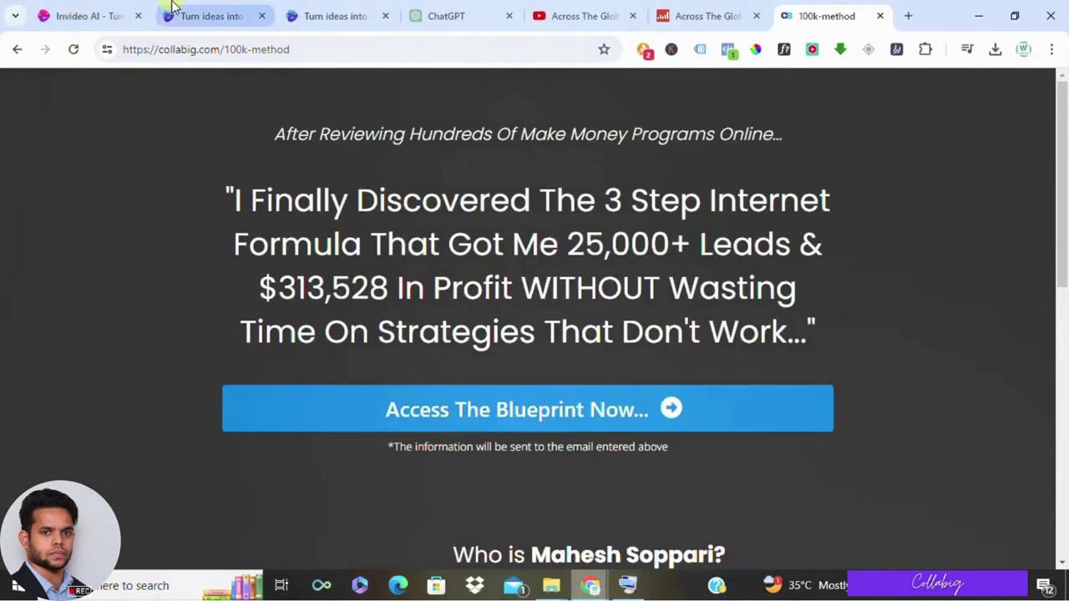
- Review the invideo AI prompt for a 3-minute top-11 happiest-countries video, highlighting its first two lines
{"action": "left_click", "coordinate": [173, 8]}
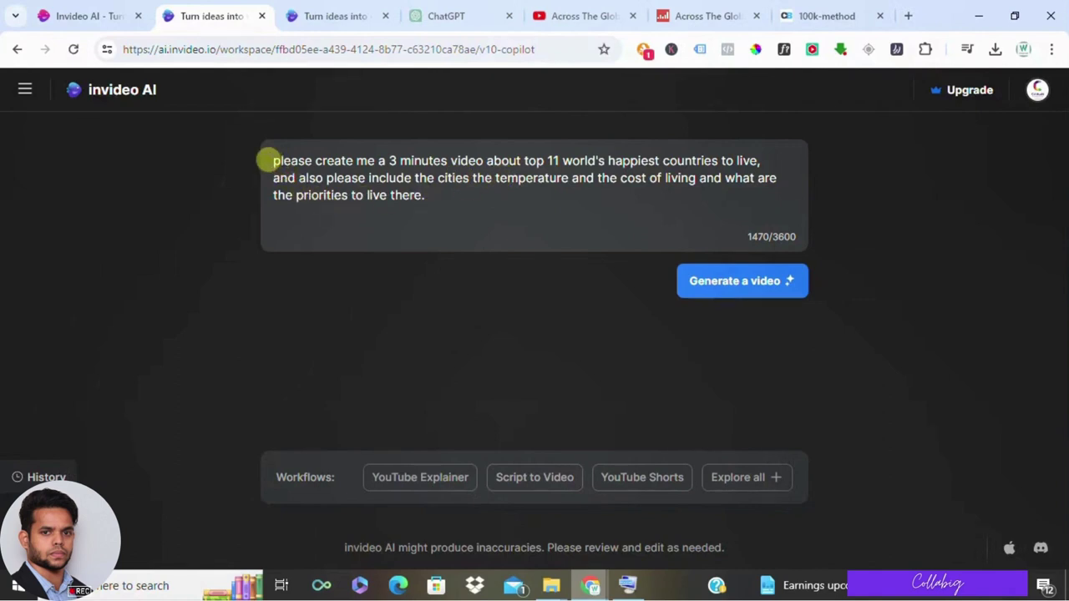
{"action": "left_click_drag", "start_coordinate": [269, 160], "coordinate": [754, 155]}
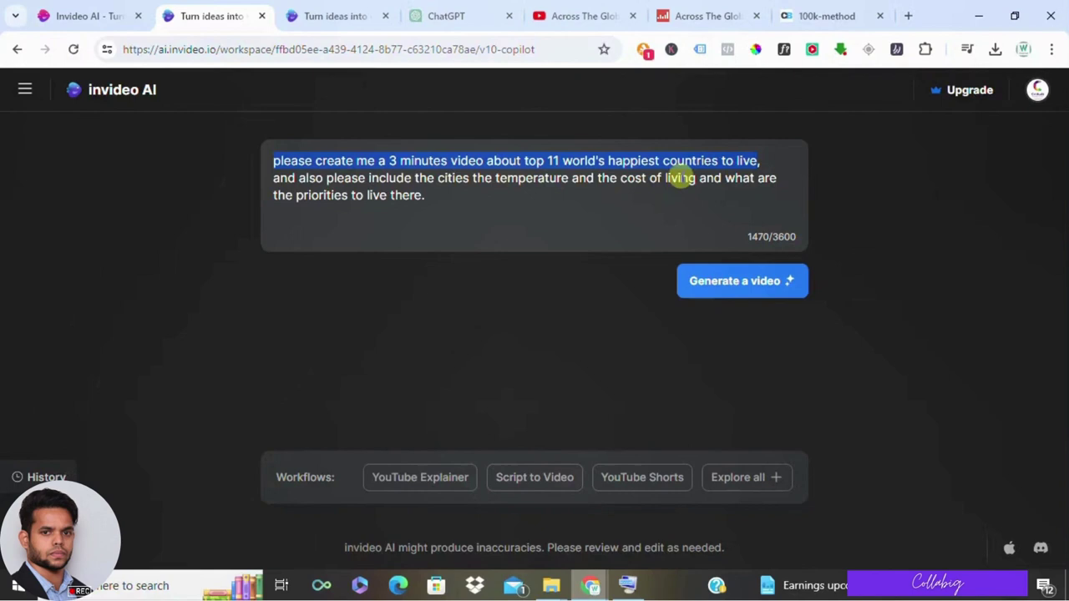
{"action": "left_click", "coordinate": [267, 179]}
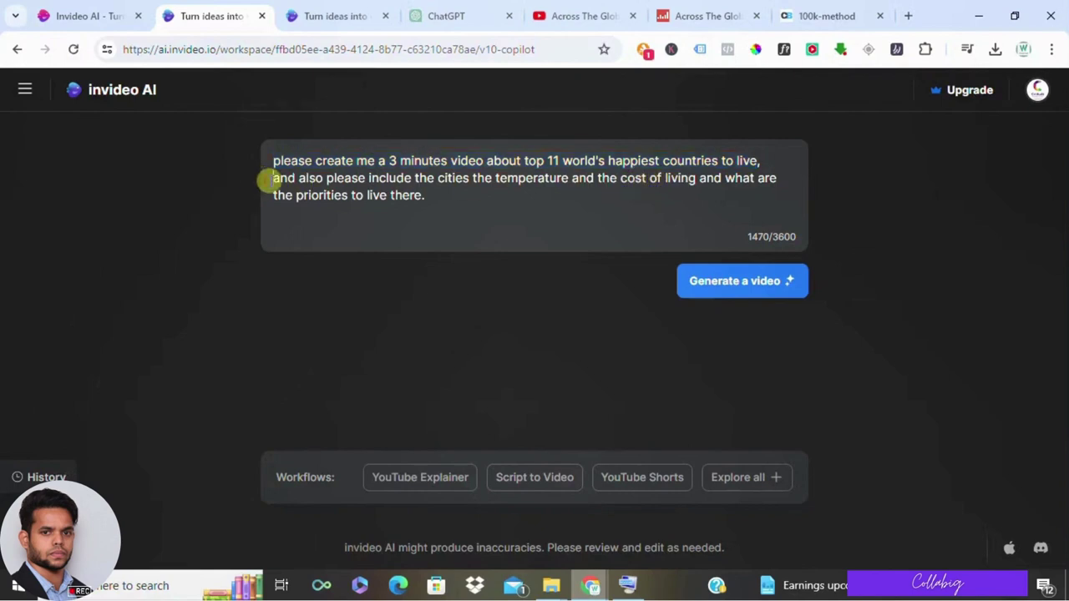
{"action": "left_click_drag", "start_coordinate": [268, 180], "coordinate": [439, 212]}
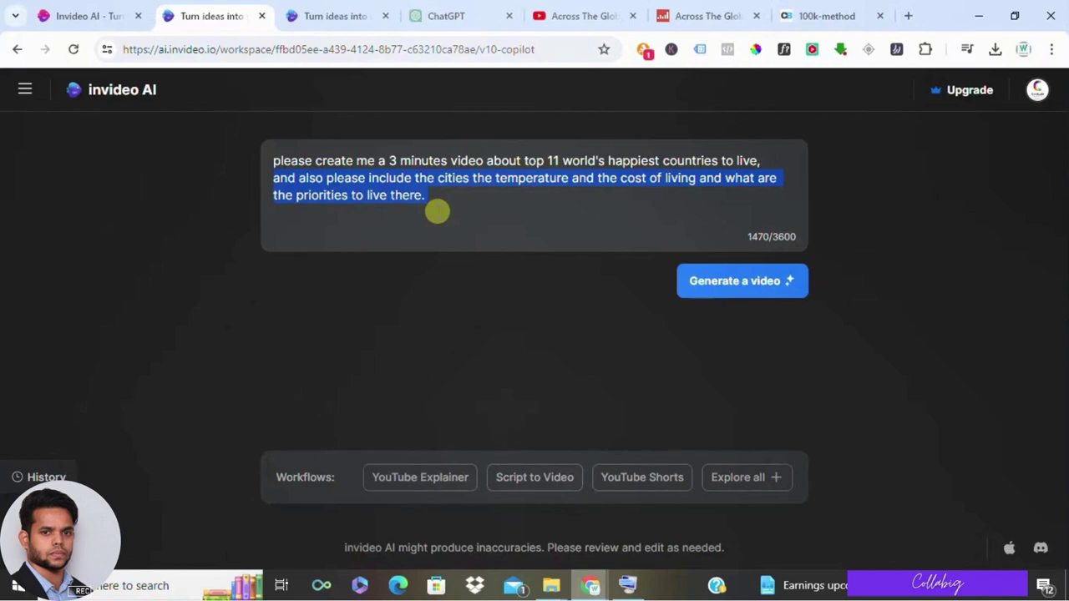
- Read through ChatGPT's happiest-countries list with cities, temperatures, cost of living and priorities, then return to invideo
{"action": "left_click", "coordinate": [449, 12]}
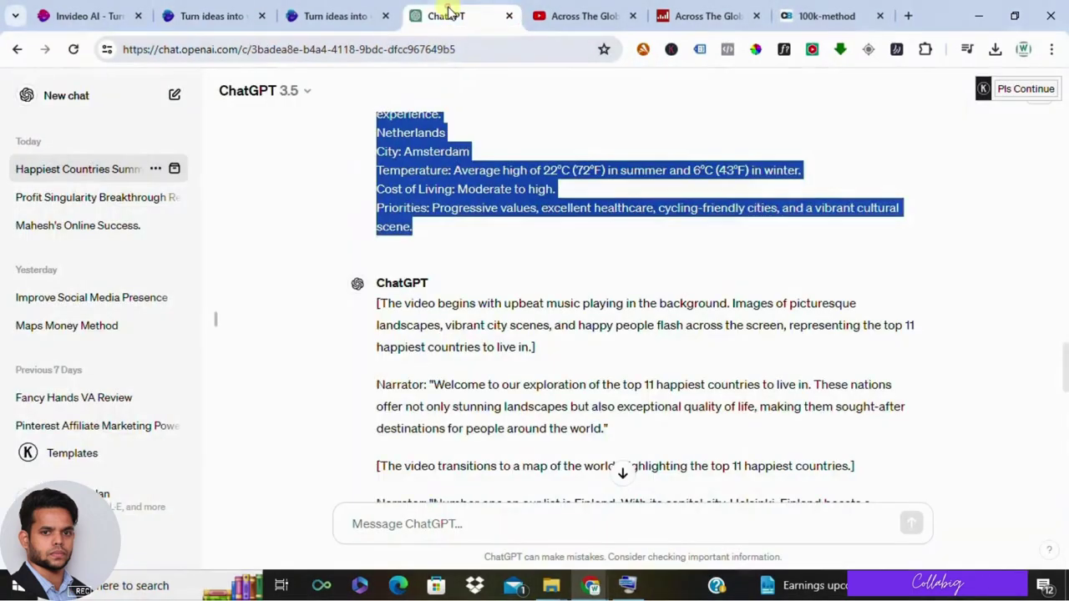
{"action": "scroll", "coordinate": [475, 222], "scroll_direction": "up", "scroll_amount": 5}
{"action": "scroll", "coordinate": [478, 226], "scroll_direction": "up", "scroll_amount": 4}
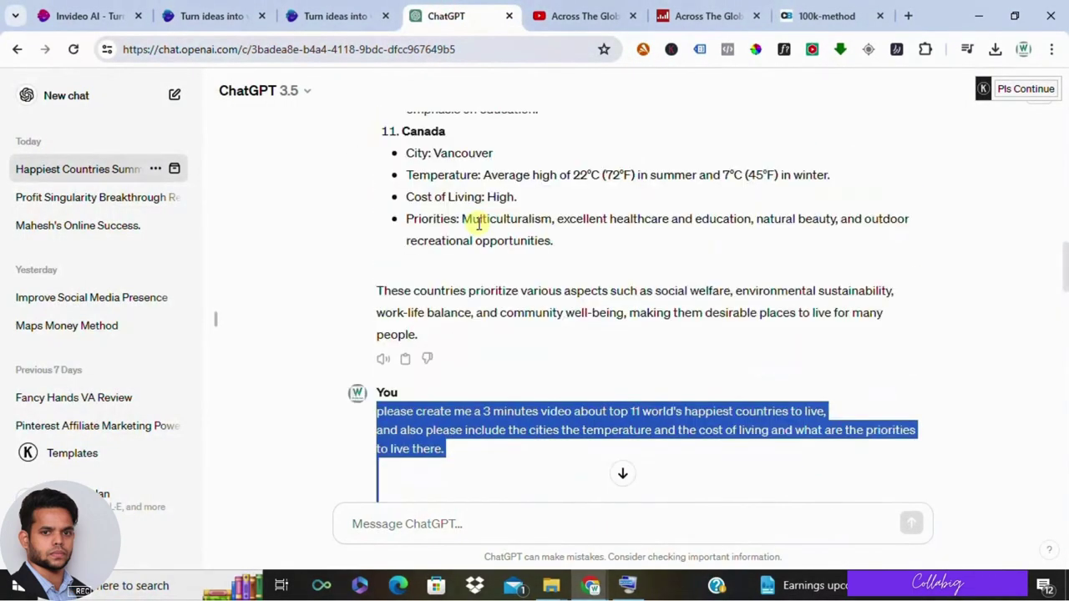
{"action": "scroll", "coordinate": [478, 224], "scroll_direction": "up", "scroll_amount": 3}
{"action": "scroll", "coordinate": [479, 224], "scroll_direction": "up", "scroll_amount": 10}
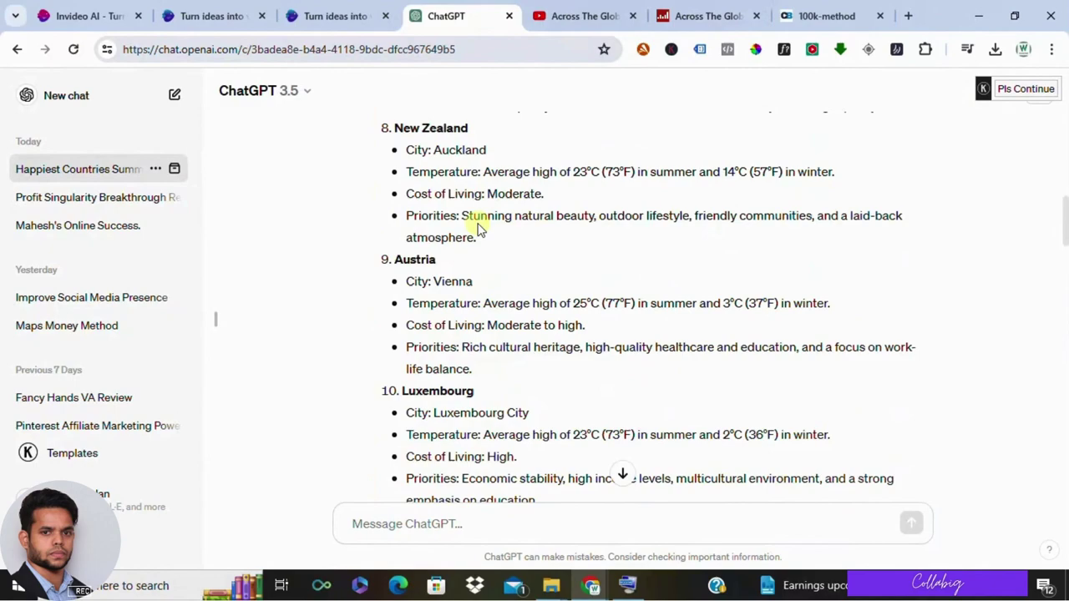
{"action": "scroll", "coordinate": [478, 224], "scroll_direction": "up", "scroll_amount": 5}
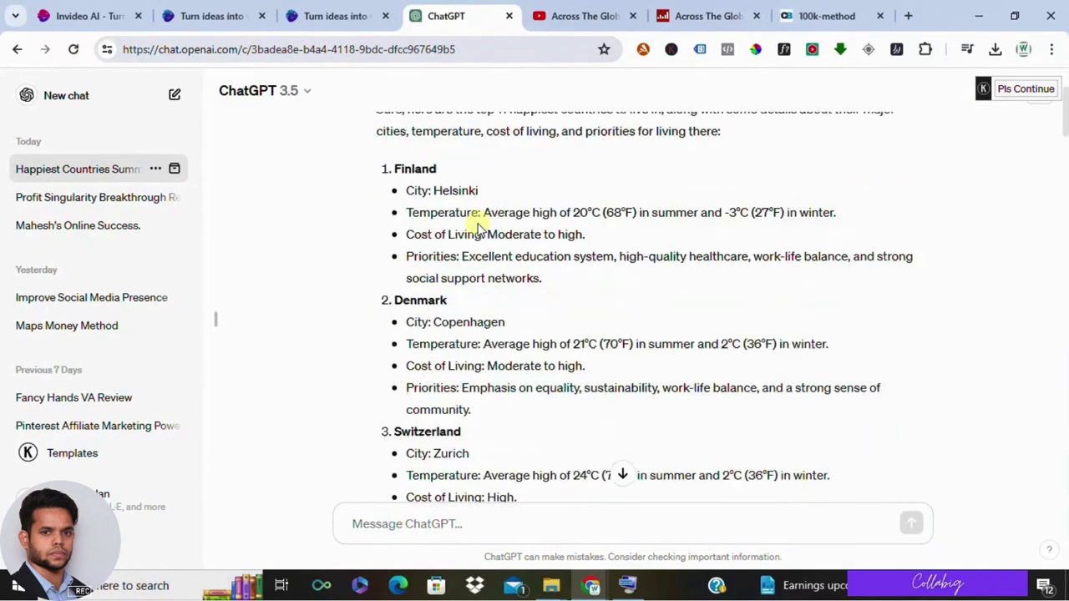
{"action": "scroll", "coordinate": [406, 238], "scroll_direction": "down", "scroll_amount": 6}
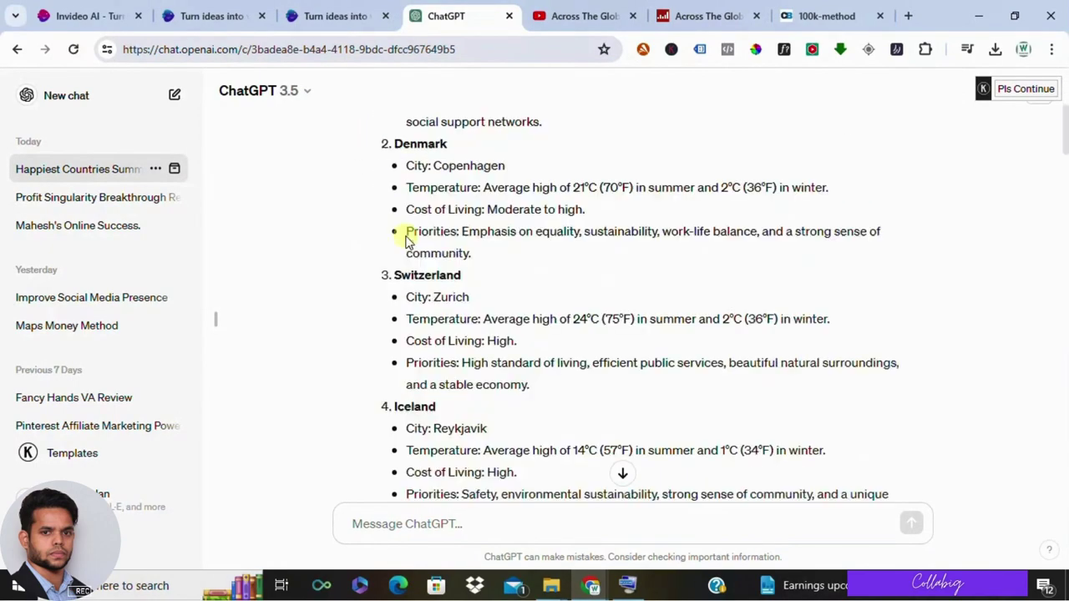
{"action": "left_click", "coordinate": [227, 14]}
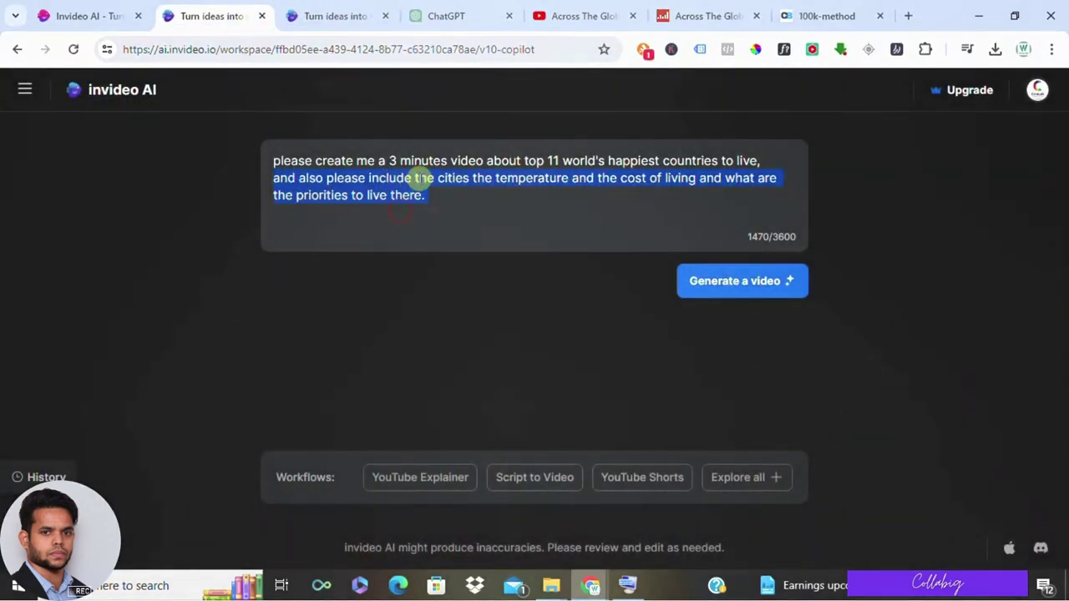
- Check the pasted country list and generate the 'Top 11 Happiest Countries to Live: A Comprehensive Guide' brief
{"action": "left_click", "coordinate": [322, 300]}
{"action": "scroll", "coordinate": [406, 174], "scroll_direction": "down", "scroll_amount": 6}
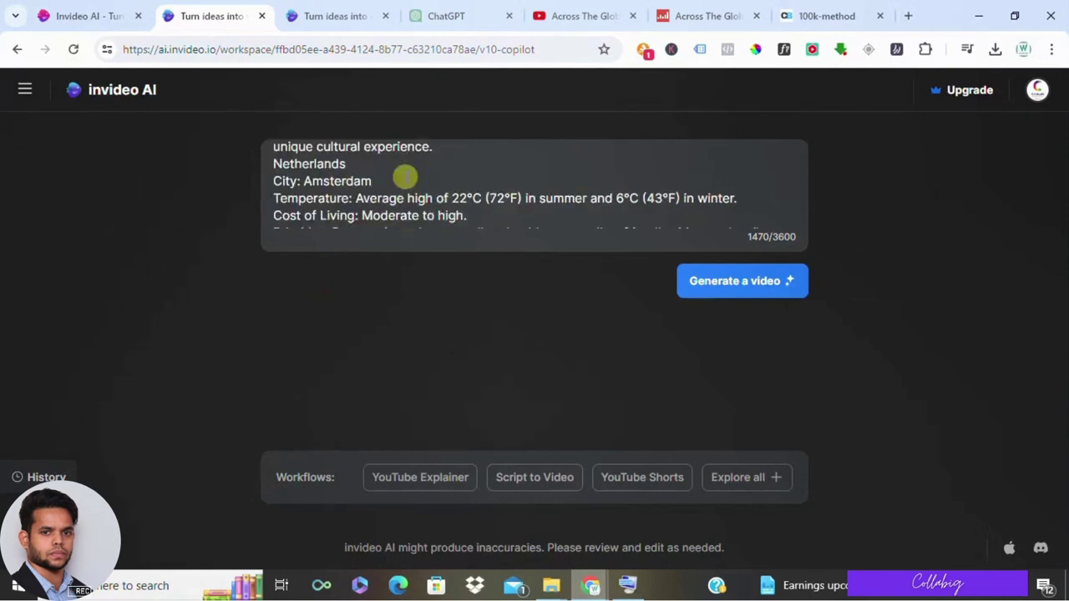
{"action": "scroll", "coordinate": [405, 176], "scroll_direction": "down", "scroll_amount": 1}
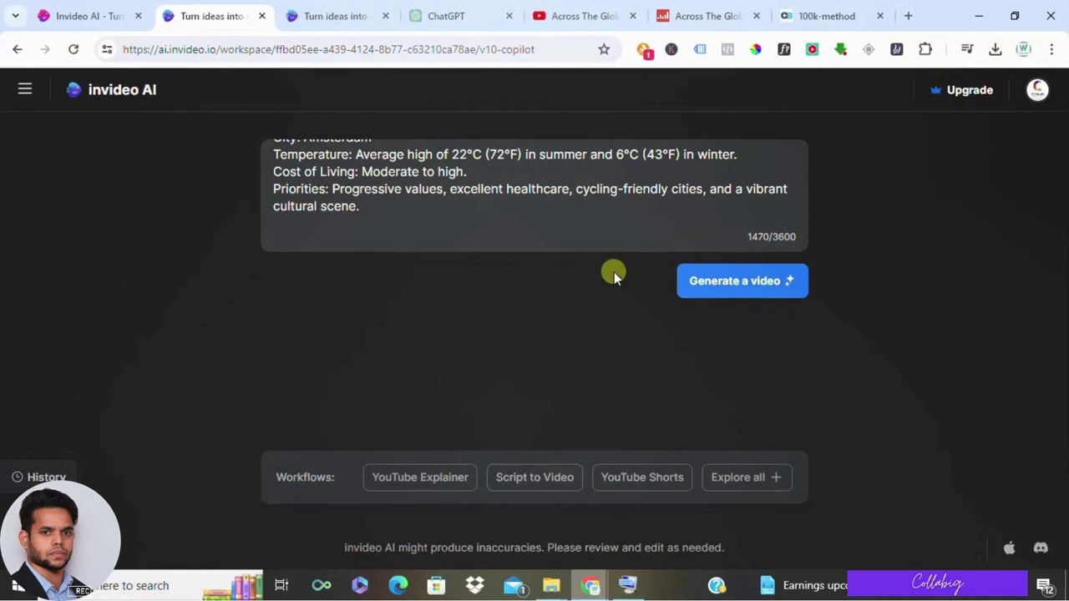
{"action": "left_click", "coordinate": [735, 281]}
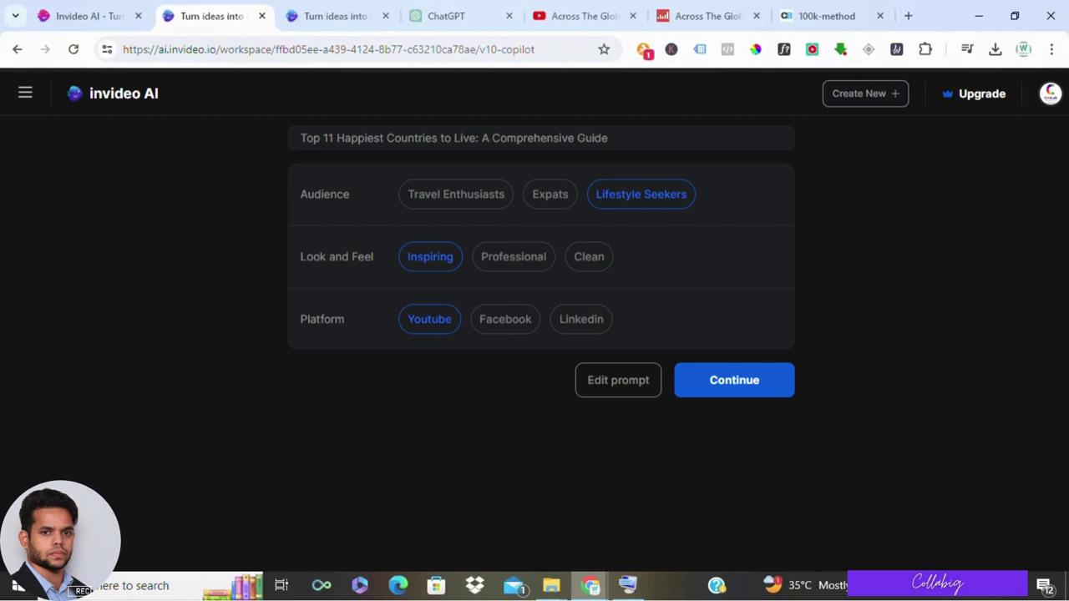
- Bring up the generated 03:14 happiest-countries video, opening on an Amsterdam canal, in its player
{"action": "left_click", "coordinate": [334, 14]}
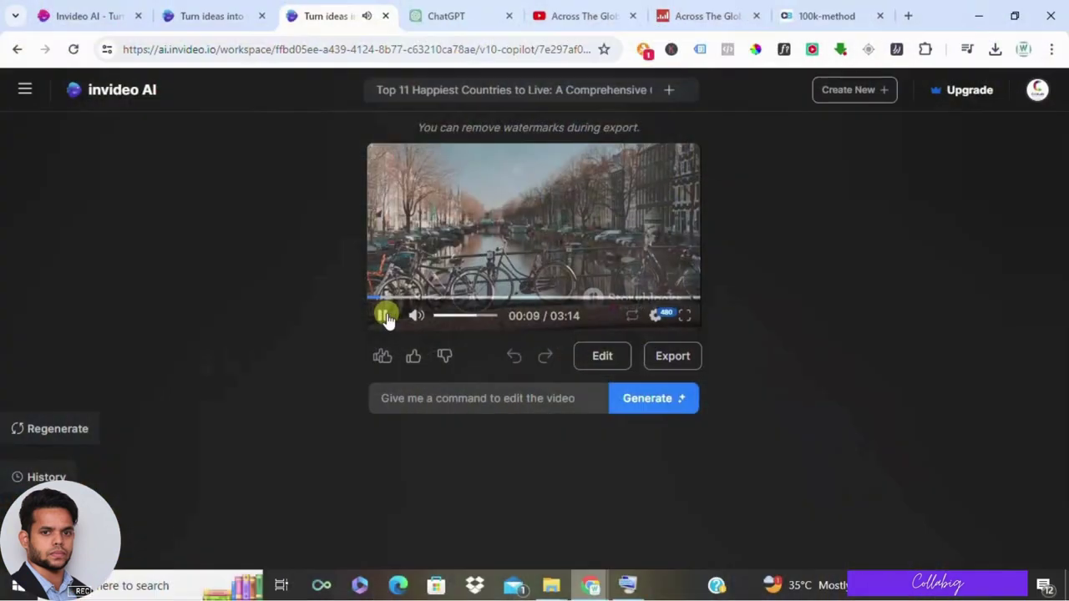
- Pause the preview at 00:09, look over the suggested edit commands, then dismiss them
{"action": "left_click", "coordinate": [385, 314]}
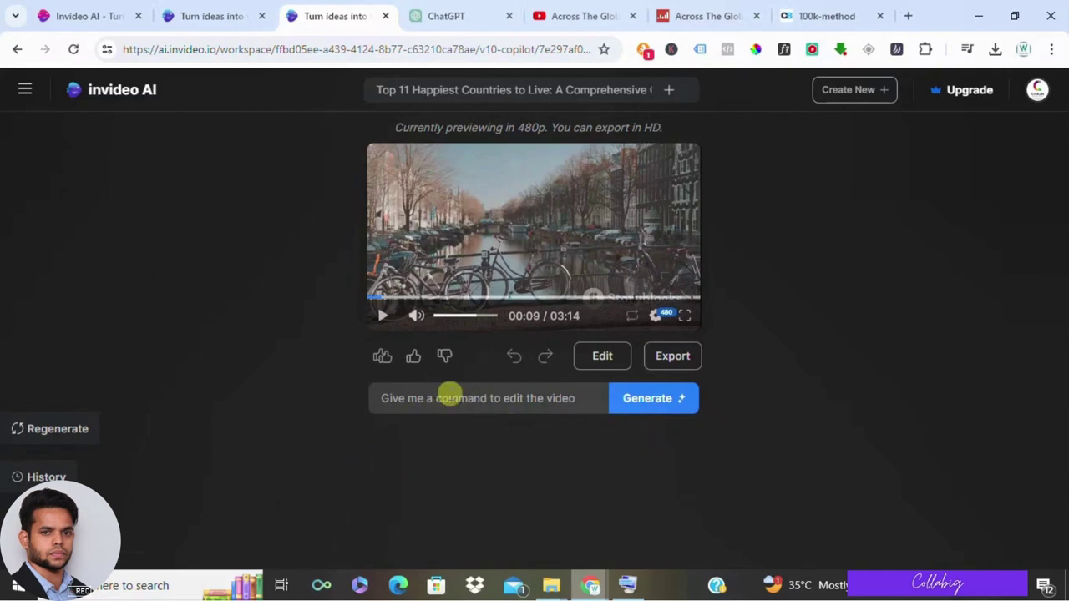
{"action": "left_click", "coordinate": [456, 400]}
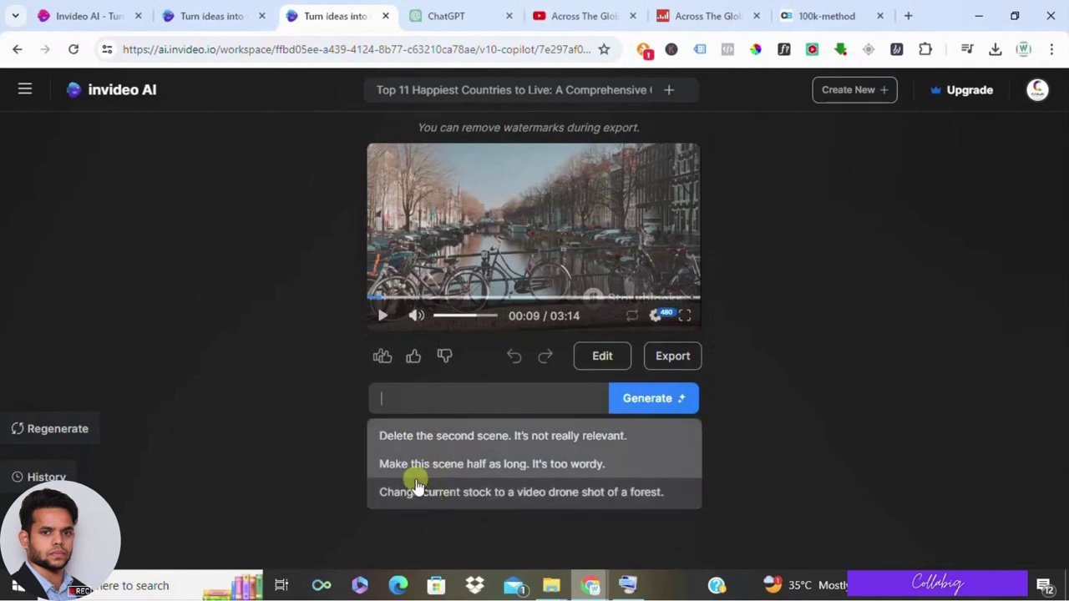
{"action": "left_click", "coordinate": [306, 378]}
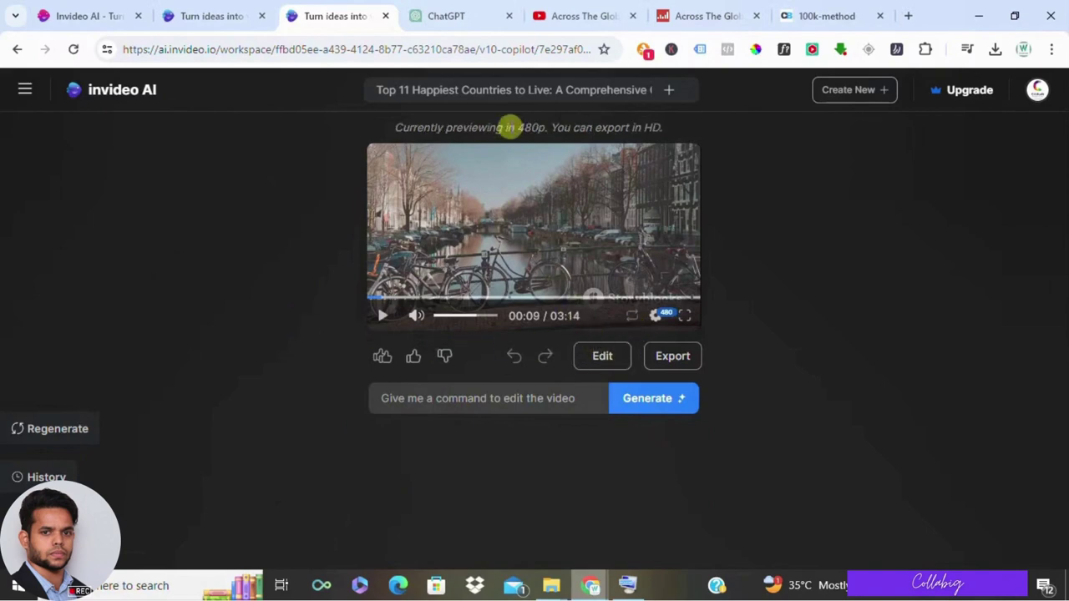
{"action": "left_click", "coordinate": [599, 359]}
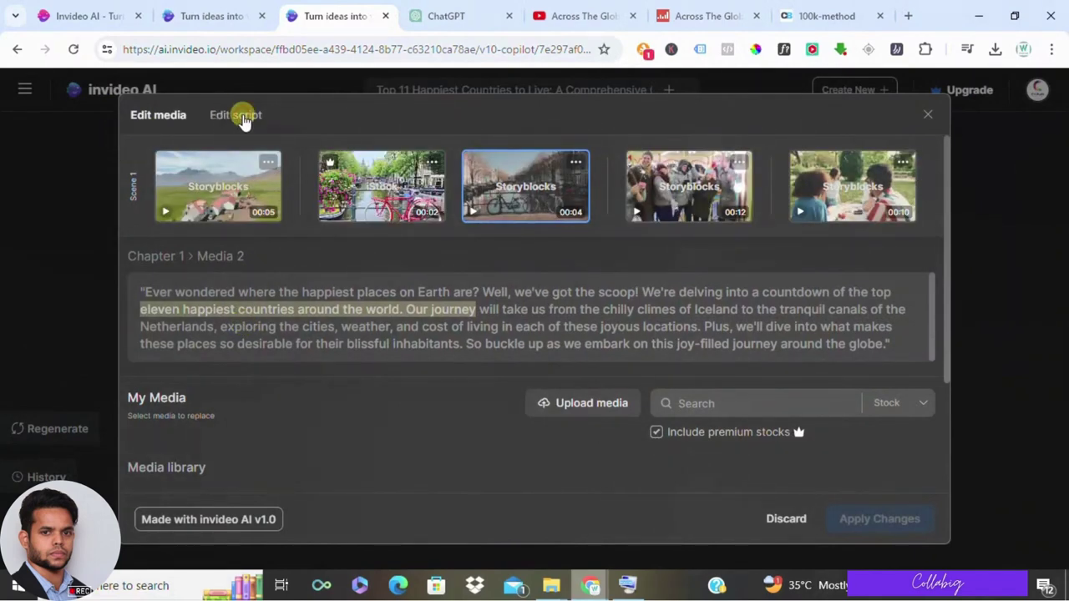
{"action": "left_click", "coordinate": [241, 118]}
{"action": "scroll", "coordinate": [275, 305], "scroll_direction": "down", "scroll_amount": 10}
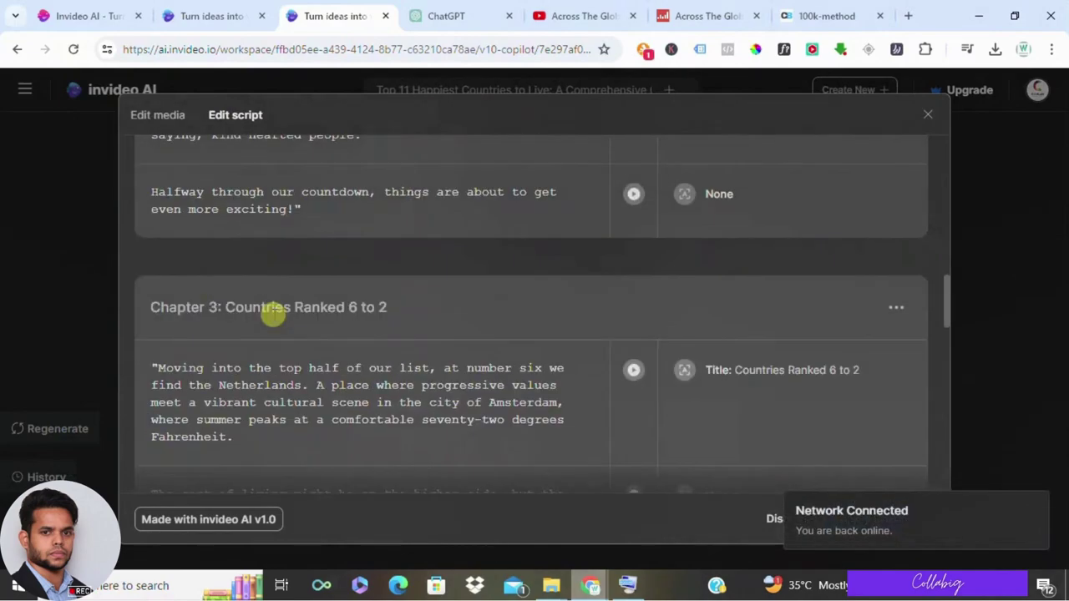
{"action": "scroll", "coordinate": [275, 314], "scroll_direction": "up", "scroll_amount": 10}
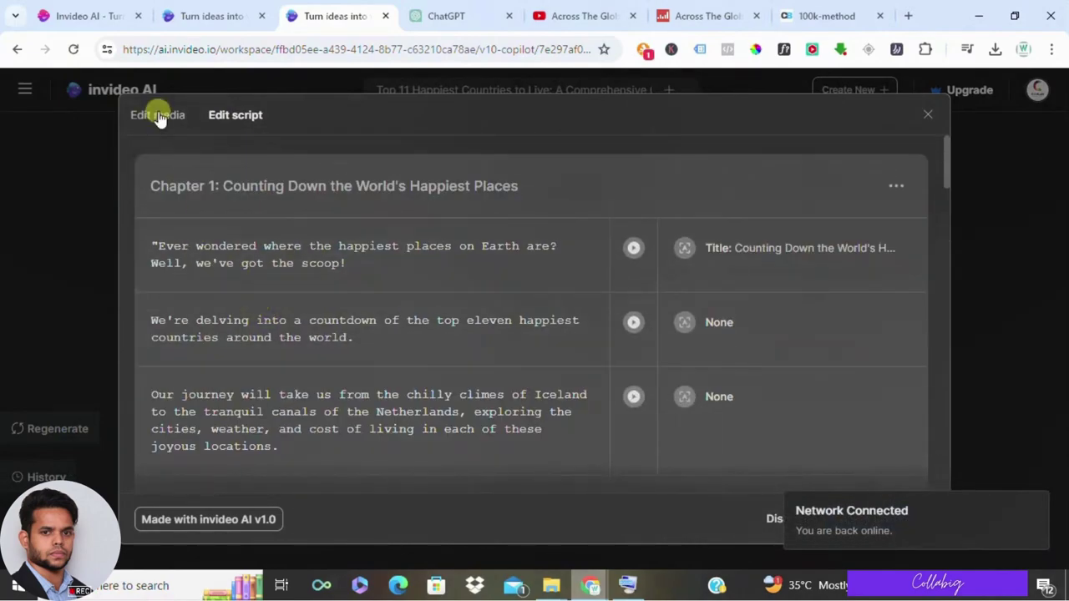
{"action": "left_click", "coordinate": [159, 117]}
{"action": "scroll", "coordinate": [368, 348], "scroll_direction": "down", "scroll_amount": 2}
{"action": "scroll", "coordinate": [467, 355], "scroll_direction": "up", "scroll_amount": 2}
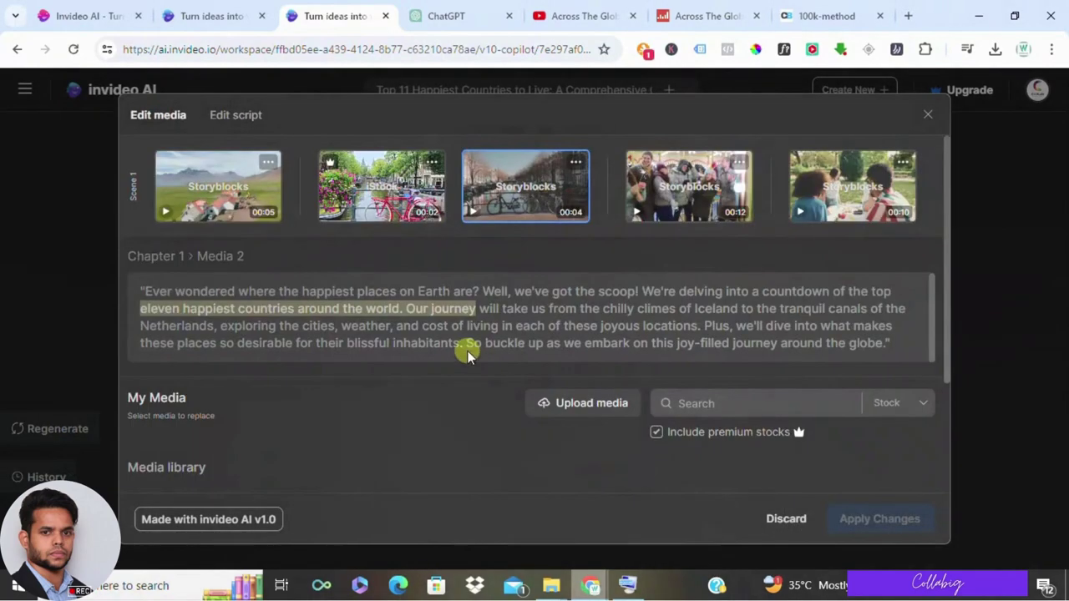
{"action": "left_click", "coordinate": [929, 118]}
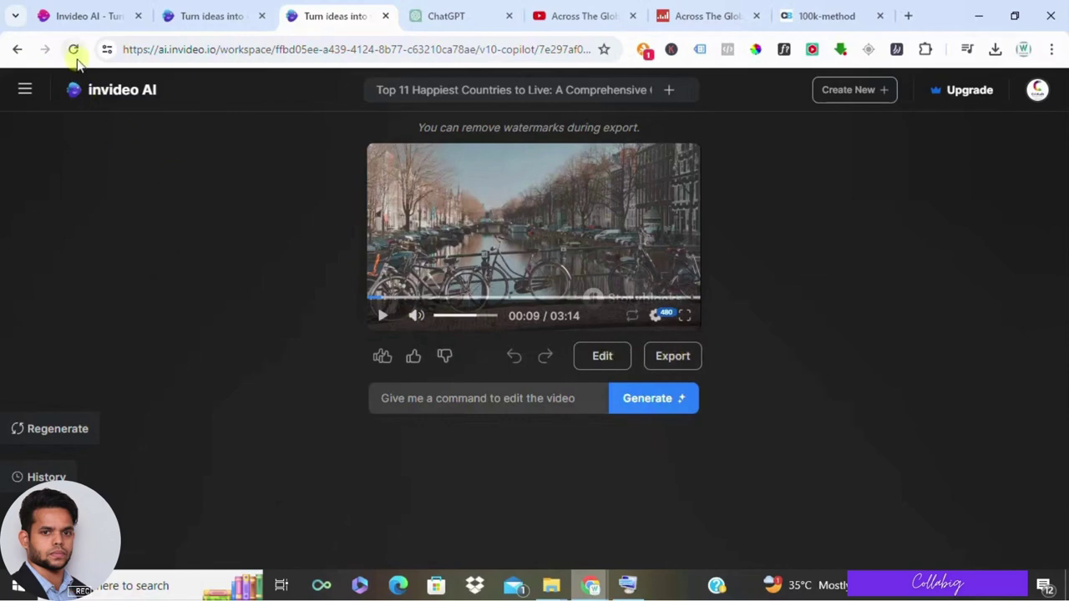
- Scroll down the invideo.io homepage through its feature sections
{"action": "left_click", "coordinate": [93, 15]}
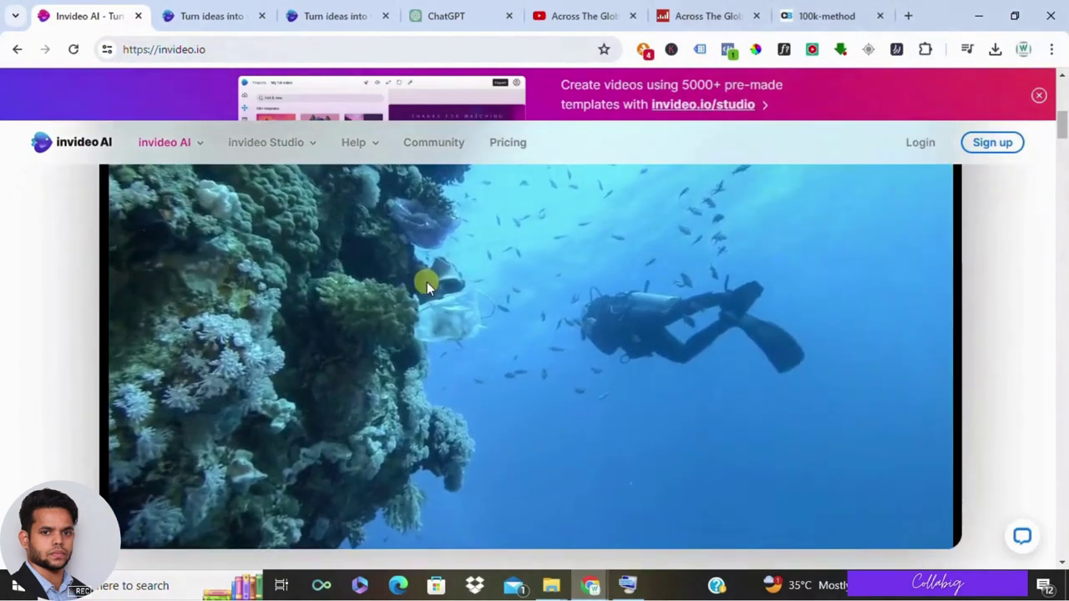
{"action": "scroll", "coordinate": [422, 278], "scroll_direction": "down", "scroll_amount": 5}
{"action": "scroll", "coordinate": [421, 282], "scroll_direction": "down", "scroll_amount": 1}
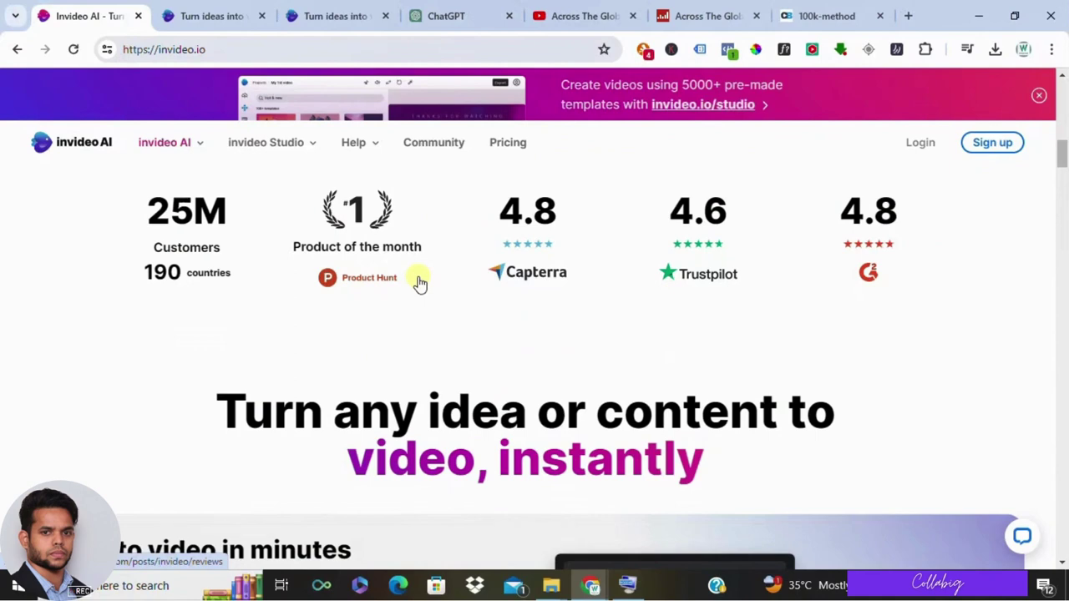
{"action": "scroll", "coordinate": [419, 284], "scroll_direction": "down", "scroll_amount": 3}
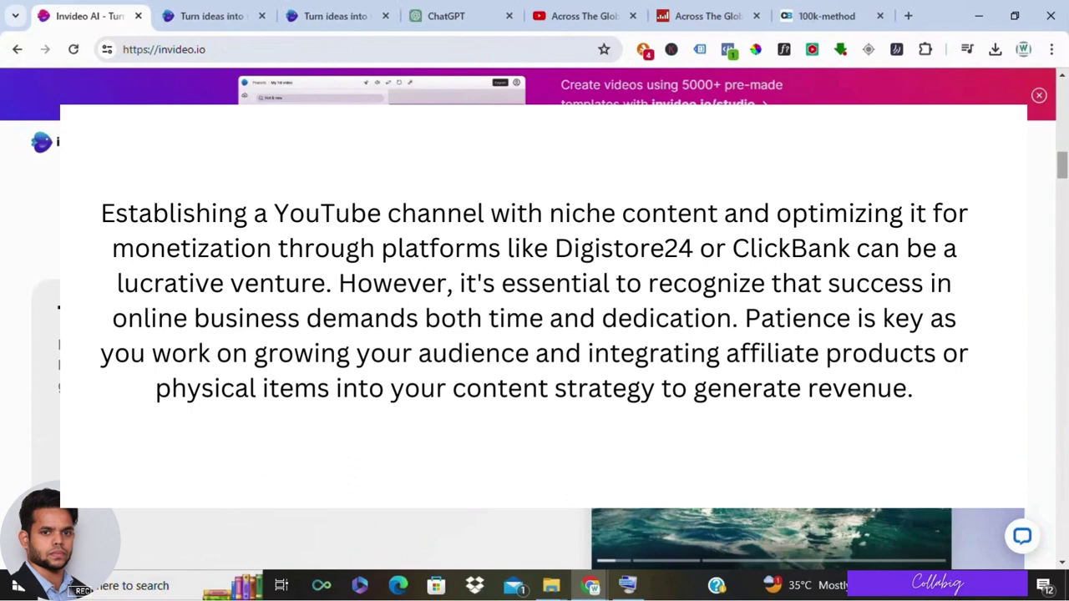
{"action": "scroll", "coordinate": [534, 334], "scroll_direction": "down", "scroll_amount": 1}
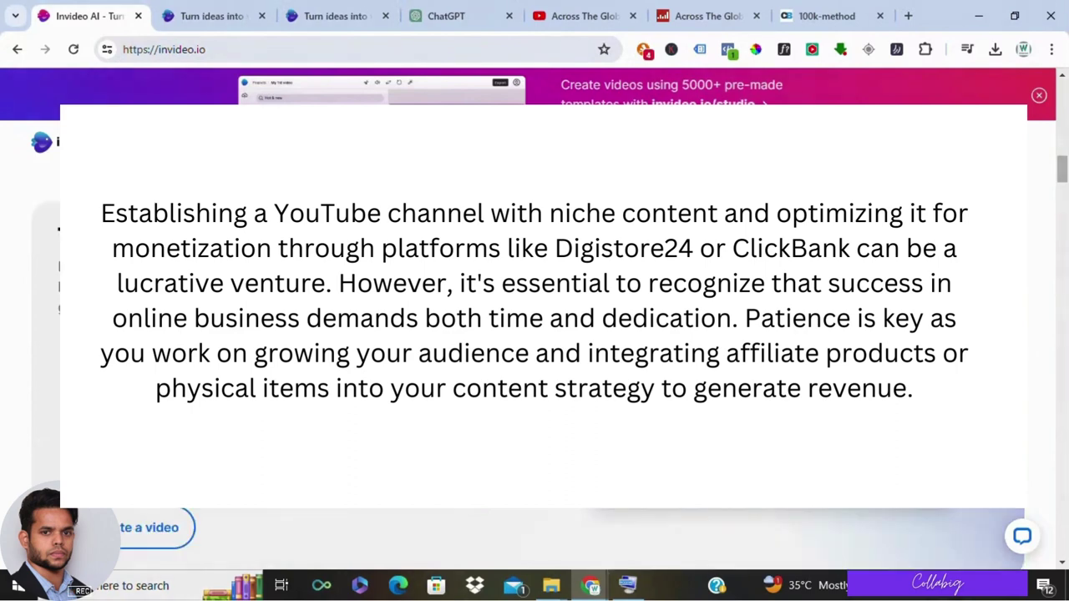
{"action": "scroll", "coordinate": [404, 289], "scroll_direction": "up", "scroll_amount": 3}
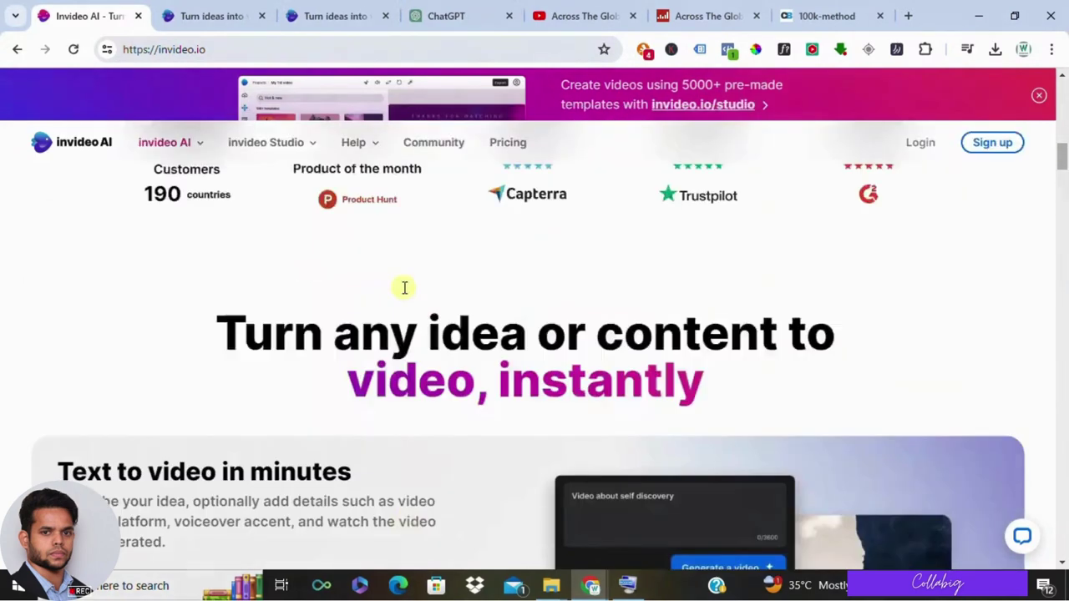
{"action": "scroll", "coordinate": [406, 292], "scroll_direction": "down", "scroll_amount": 5}
{"action": "scroll", "coordinate": [408, 286], "scroll_direction": "up", "scroll_amount": 8}
{"action": "scroll", "coordinate": [408, 286], "scroll_direction": "down", "scroll_amount": 12}
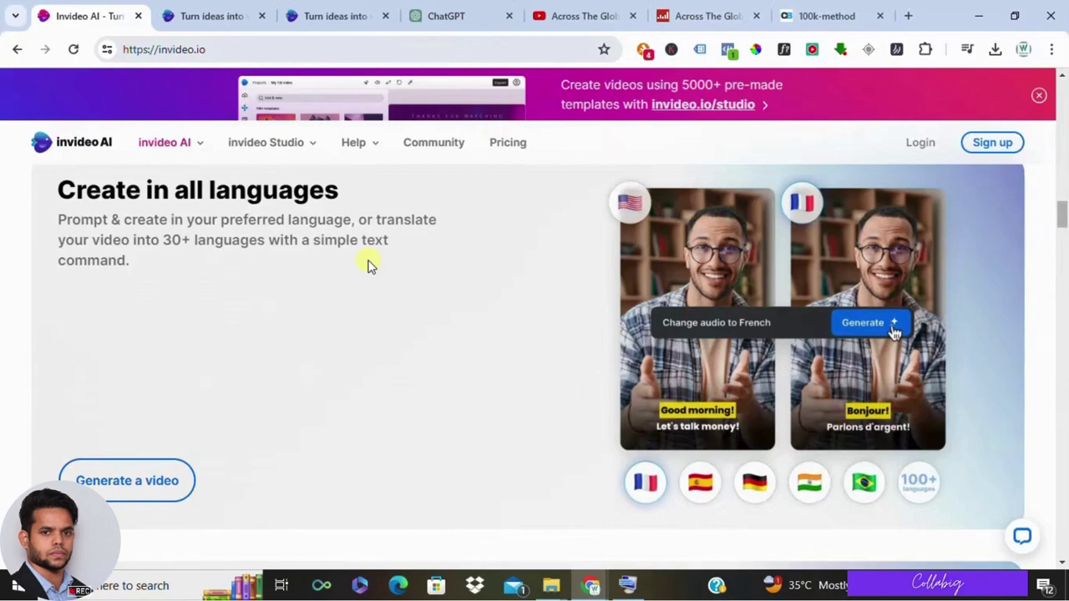
{"action": "scroll", "coordinate": [372, 265], "scroll_direction": "down", "scroll_amount": 3}
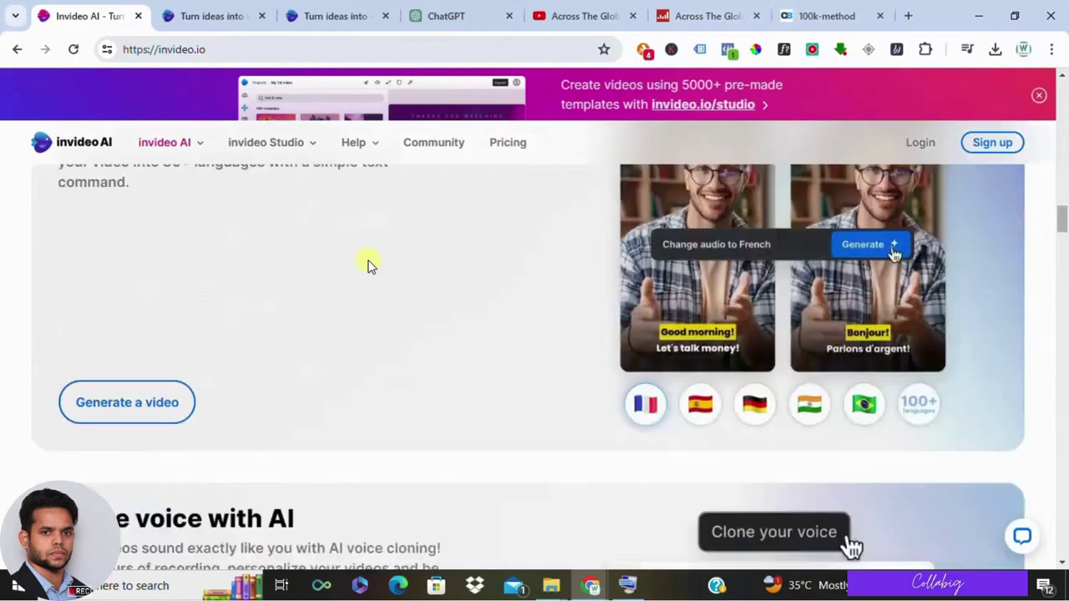
{"action": "scroll", "coordinate": [372, 264], "scroll_direction": "down", "scroll_amount": 2}
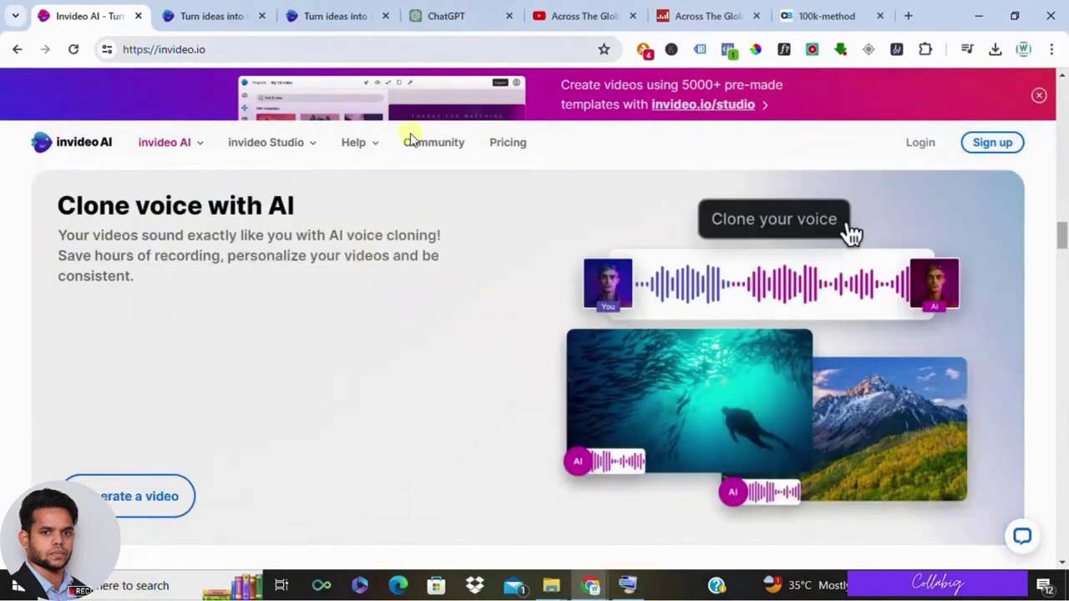
{"action": "left_click", "coordinate": [812, 12]}
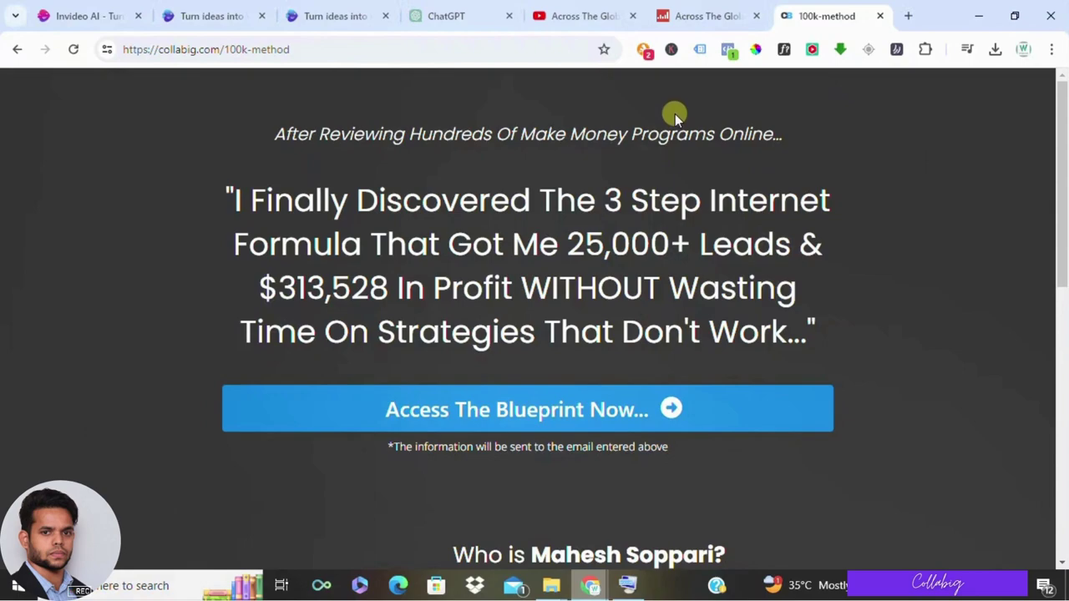
{"action": "left_click", "coordinate": [92, 16]}
{"action": "mouse_move", "coordinate": [165, 142]}
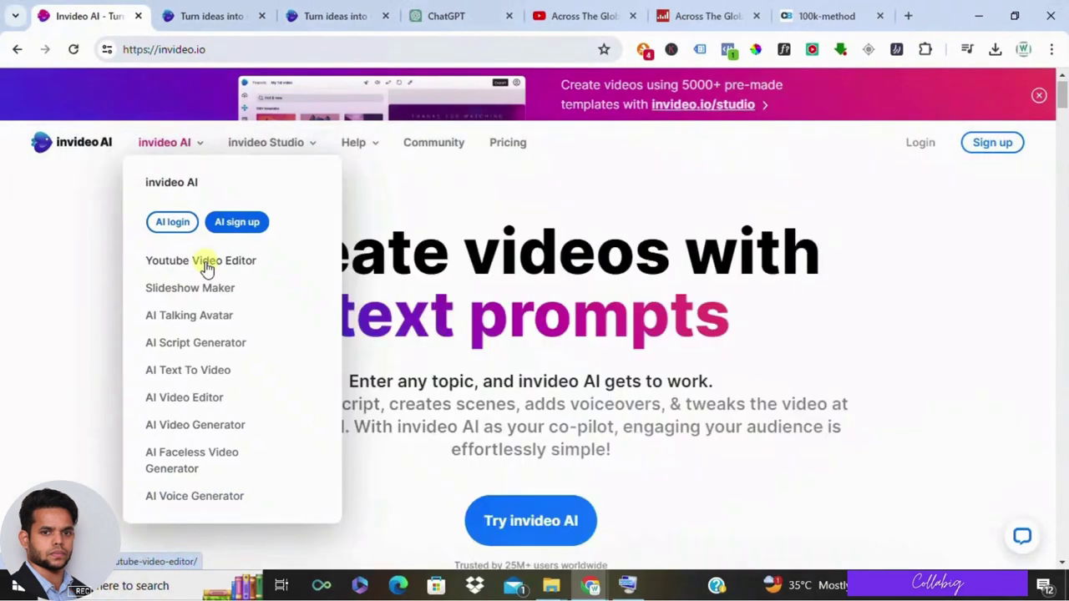